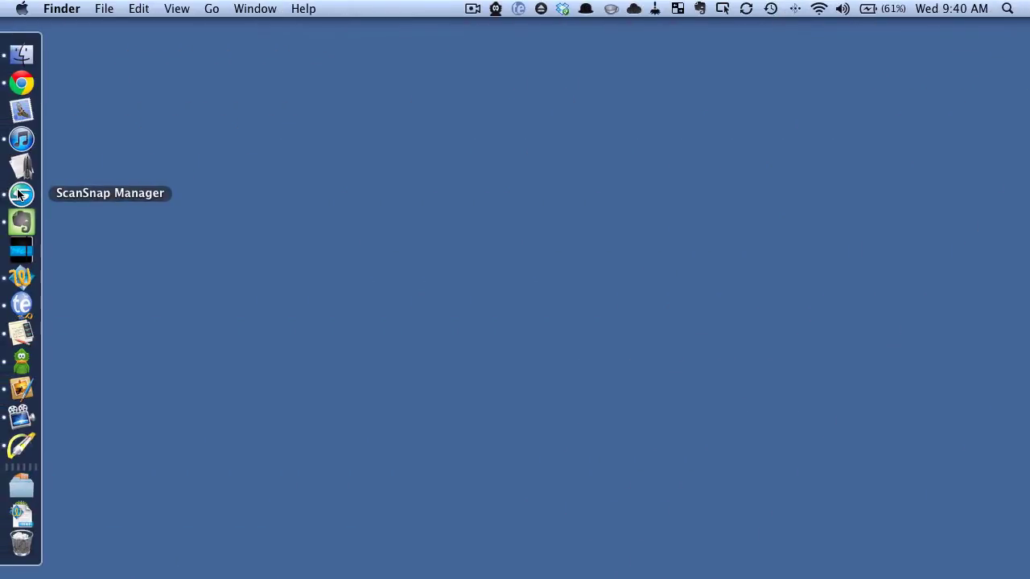
# Open ScanSnap Manager's Settings window from its Dock icon menu
pyautogui.rightClick(21, 195)
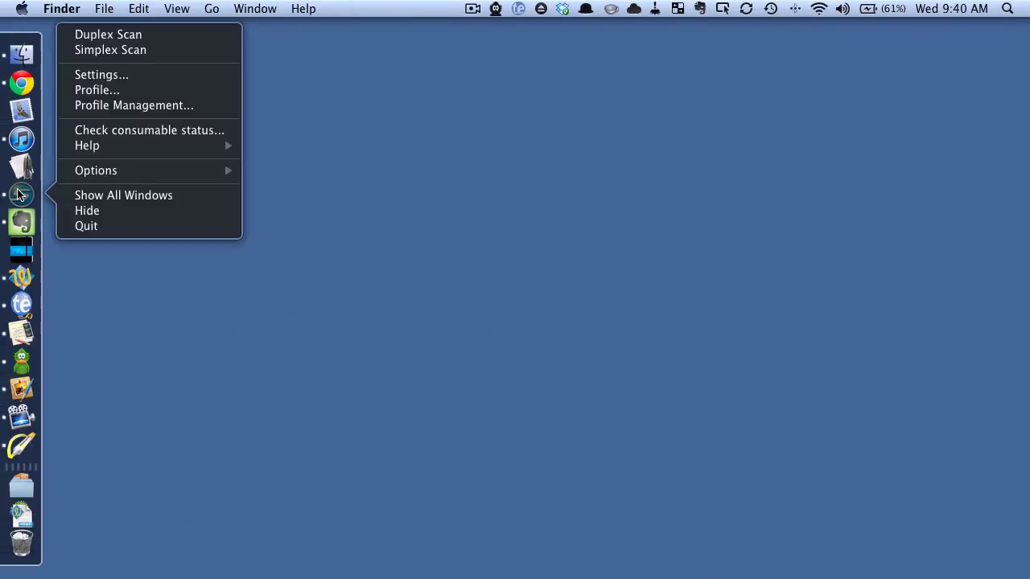
pyautogui.click(123, 74)
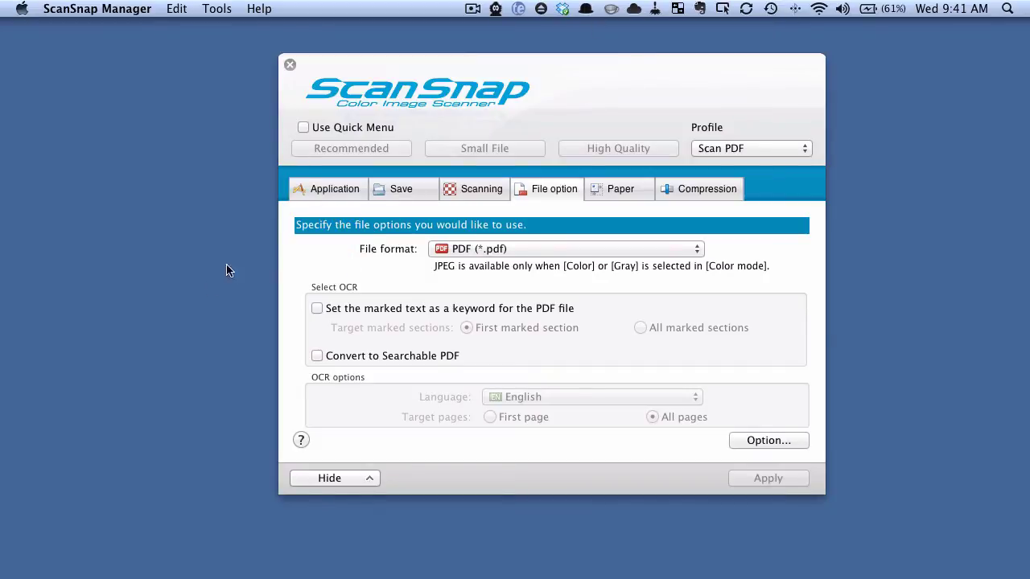
# Show the Application settings for the Scan PDF profile, currently set to Scan to Folder
pyautogui.click(327, 191)
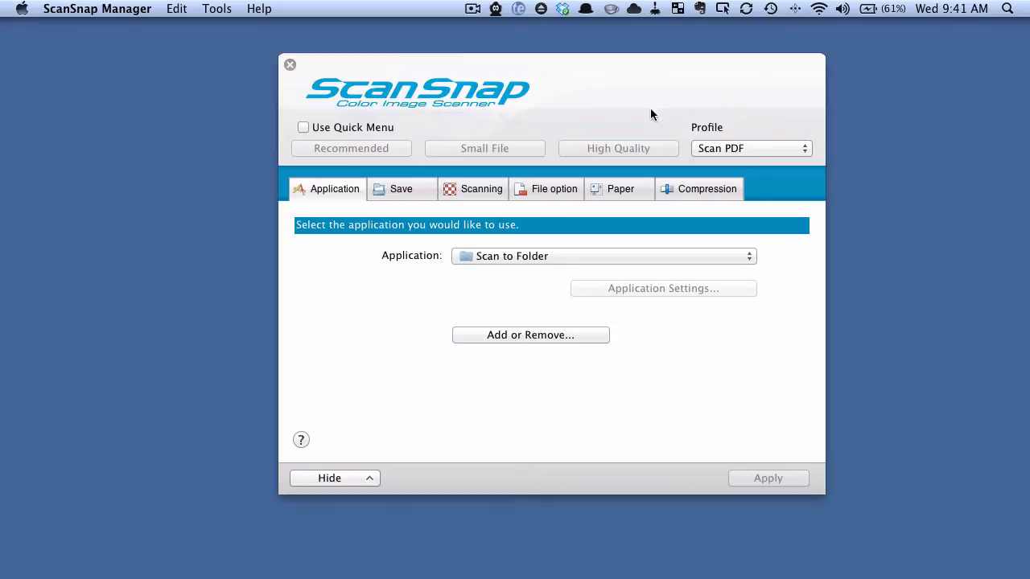
pyautogui.moveTo(657, 118); pyautogui.dragTo(626, 95)
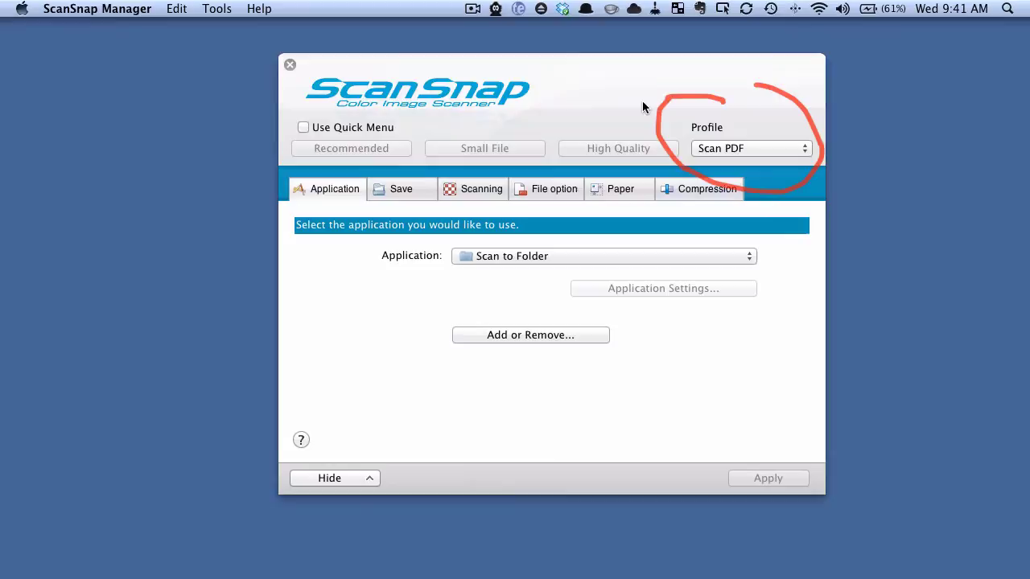
pyautogui.click(774, 148)
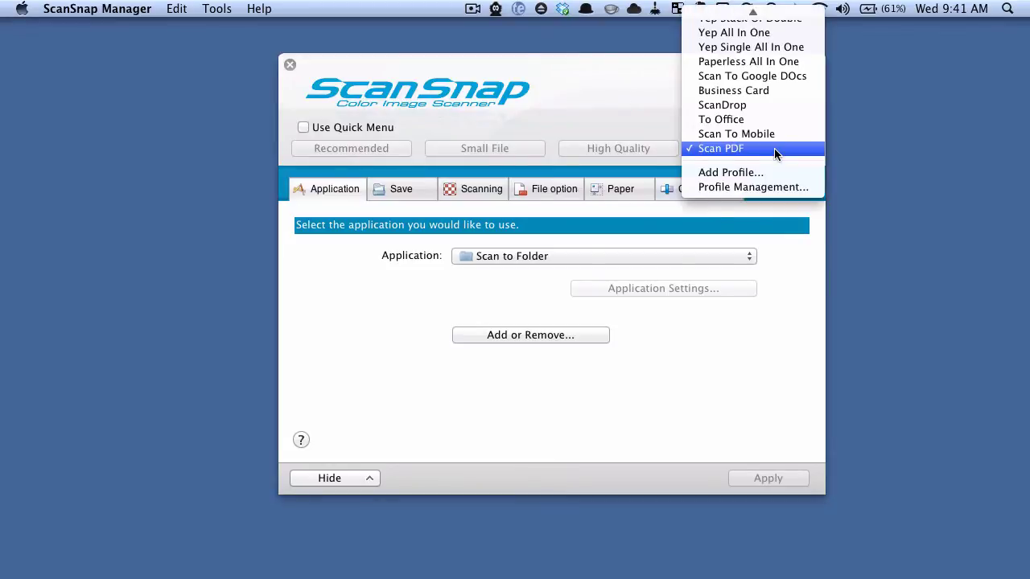
pyautogui.click(774, 148)
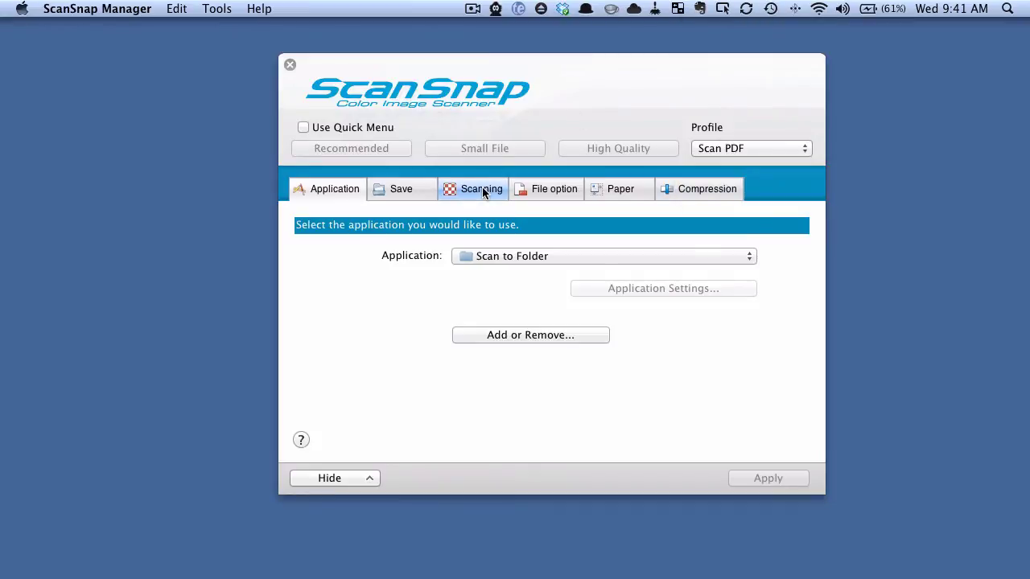
pyautogui.moveTo(487, 307); pyautogui.dragTo(544, 298)
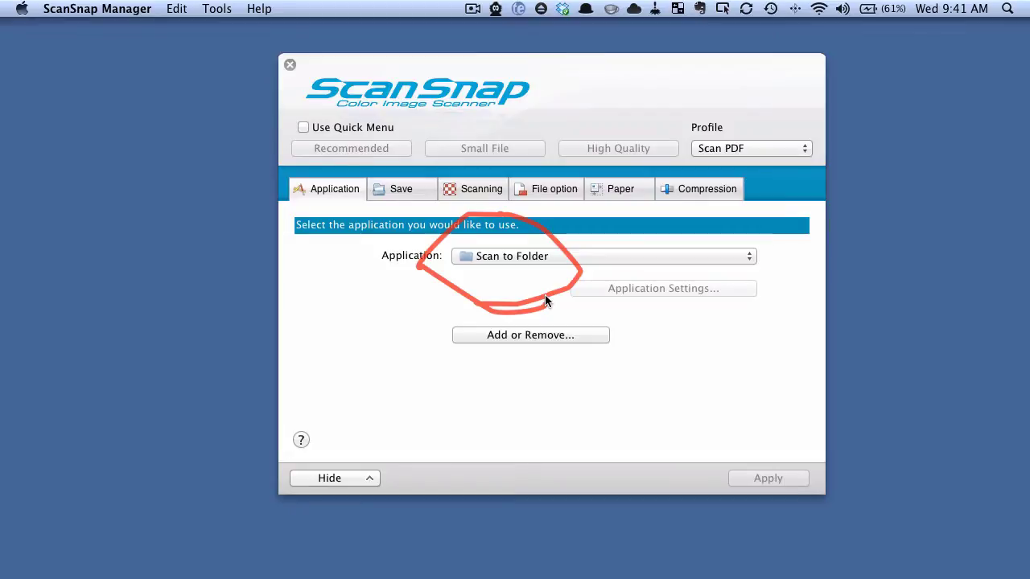
# Change the Scan PDF profile's application from Scan to Folder to None (Scan to File)
pyautogui.click(609, 257)
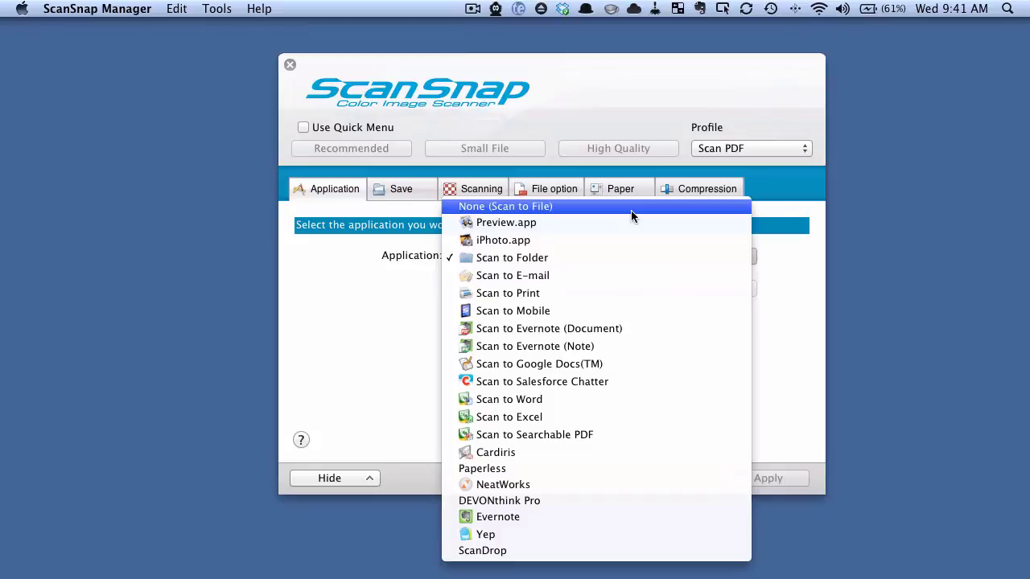
pyautogui.click(631, 208)
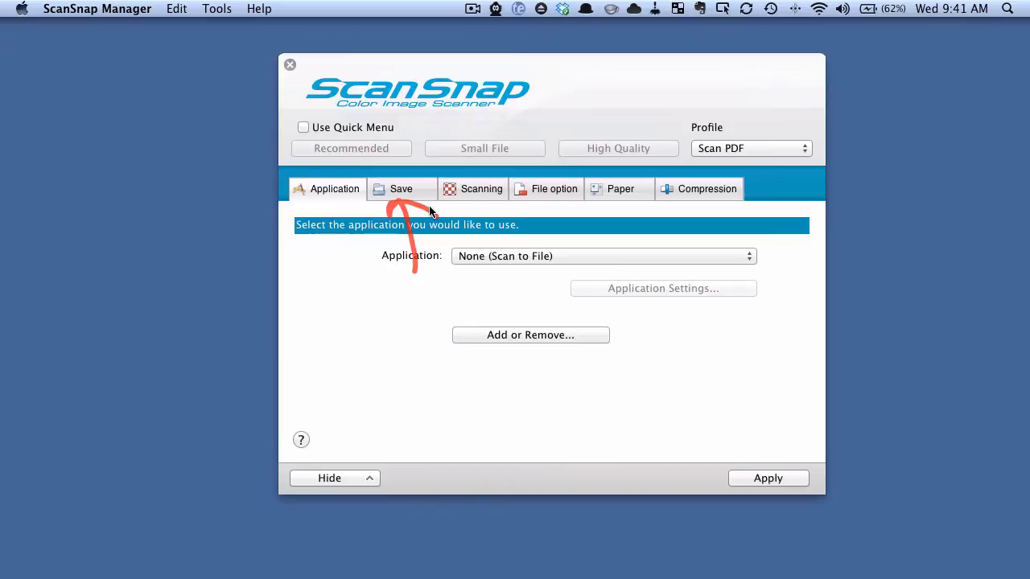
# Confirm the image saving folder is the Desktop Scanned folder and apply the profile
pyautogui.click(406, 192)
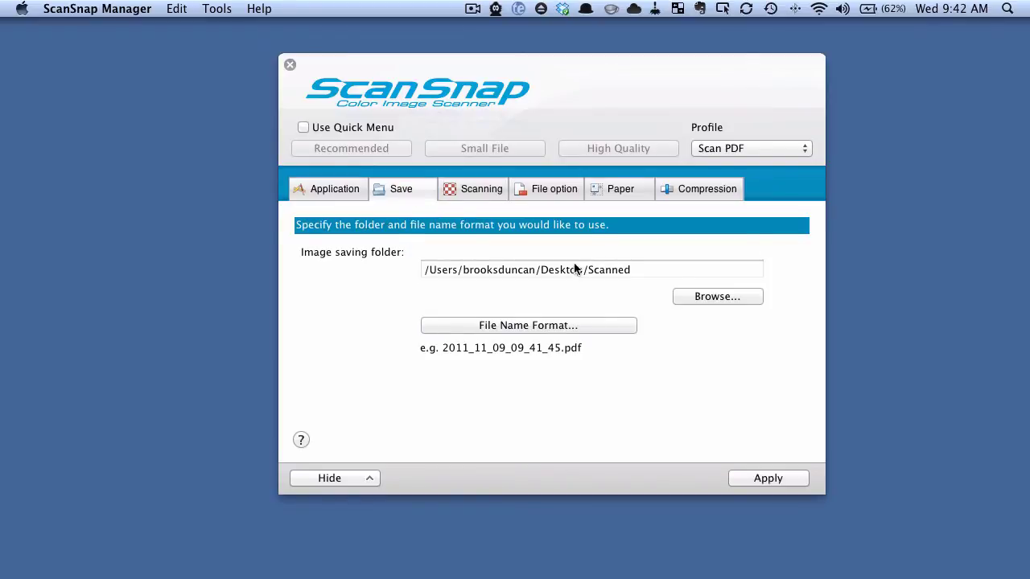
pyautogui.moveTo(567, 251); pyautogui.dragTo(441, 224)
pyautogui.click(765, 479)
# Close ScanSnap settings and view the two scanned PDFs in the Scanned folder
pyautogui.click(290, 65)
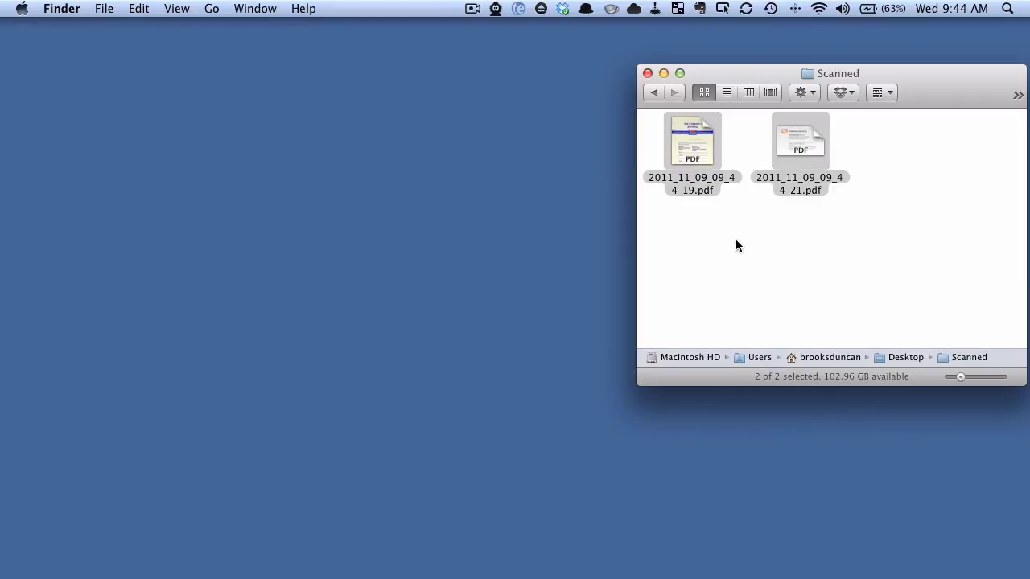
pyautogui.moveTo(755, 257); pyautogui.dragTo(862, 234)
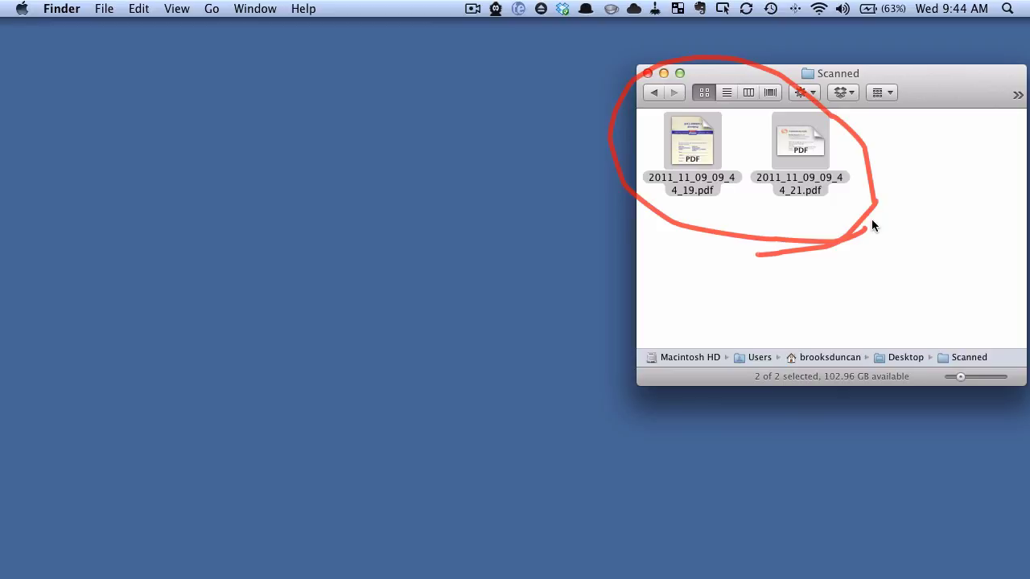
pyautogui.press('Escape')
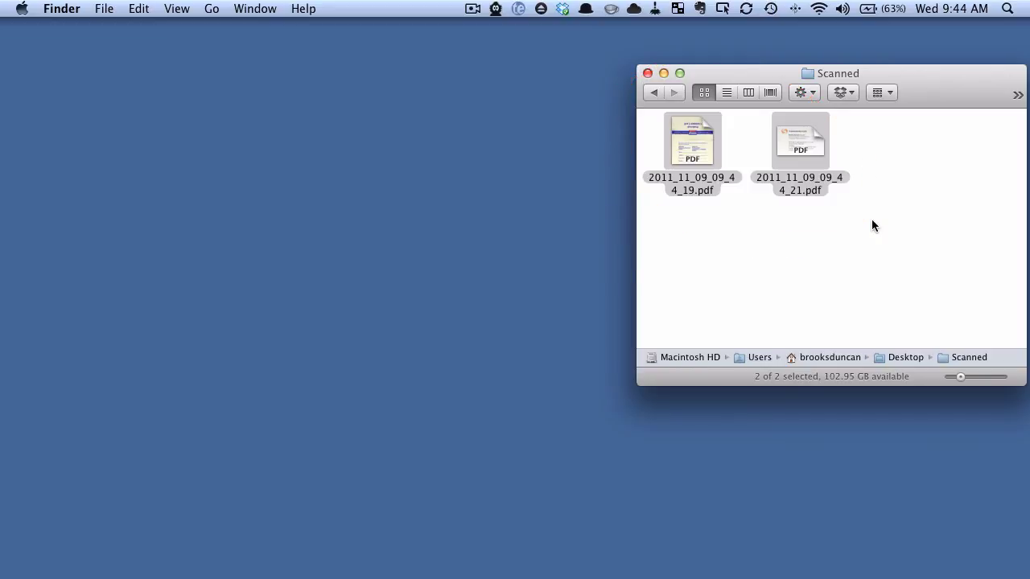